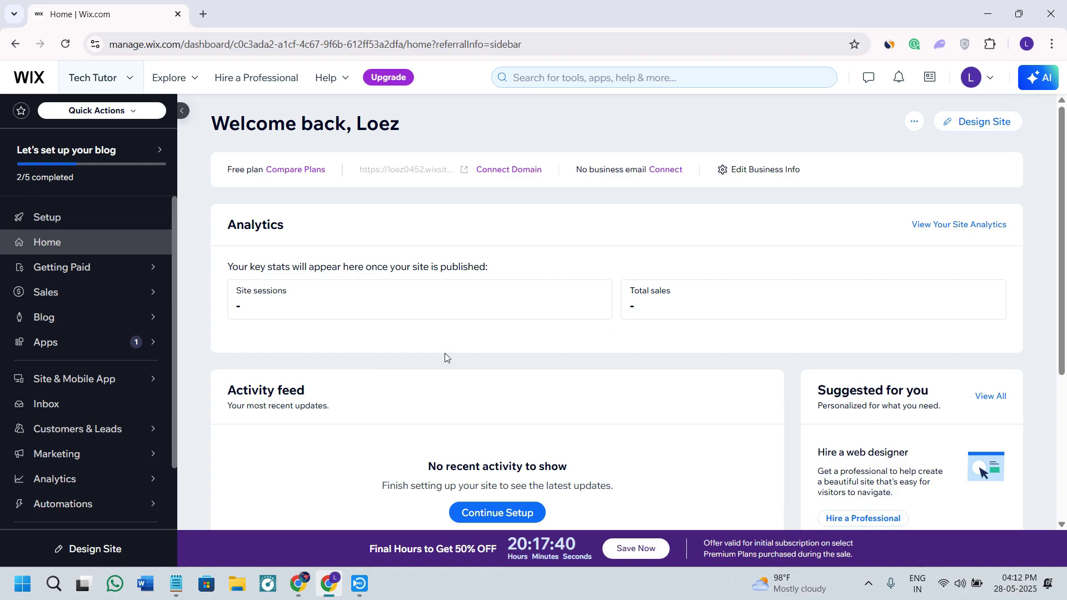
pyautogui.scroll(-4, 445, 357)
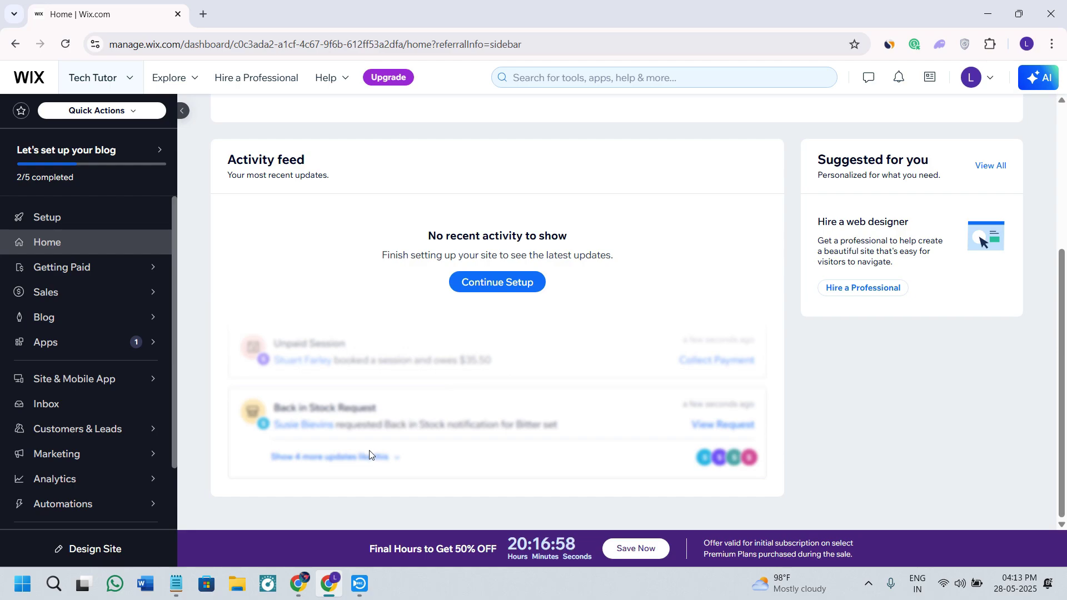
pyautogui.click(152, 45)
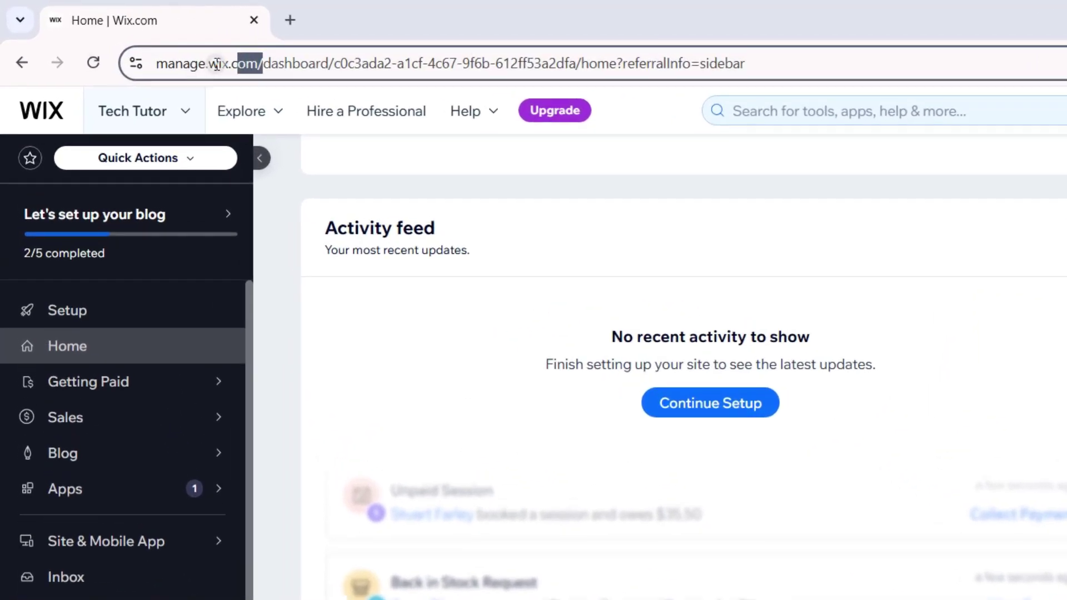
pyautogui.moveTo(217, 65); pyautogui.dragTo(156, 65)
pyautogui.click(337, 194)
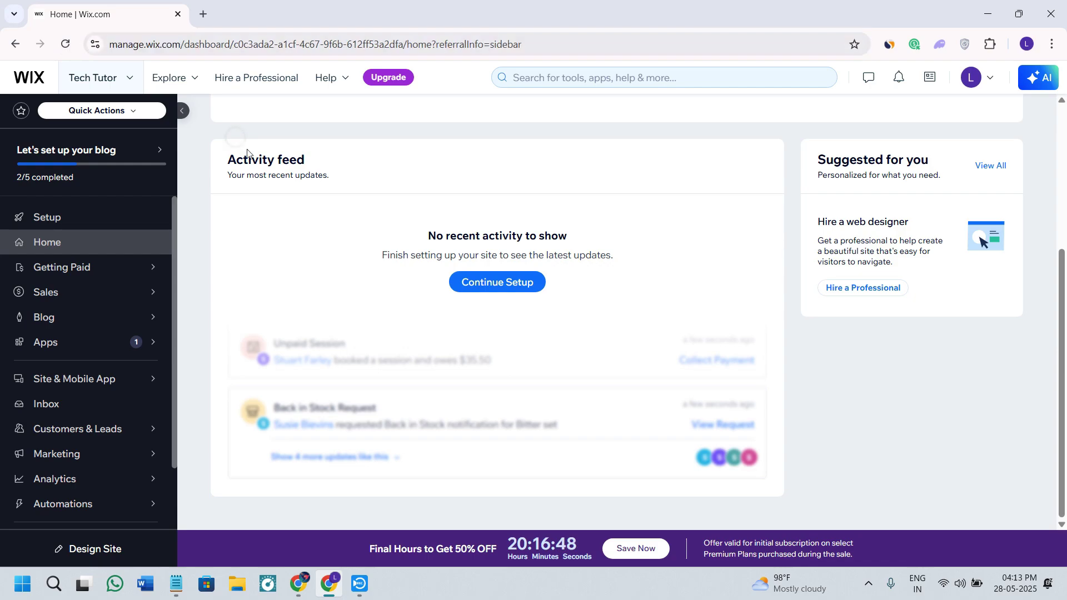
pyautogui.scroll(5, 387, 291)
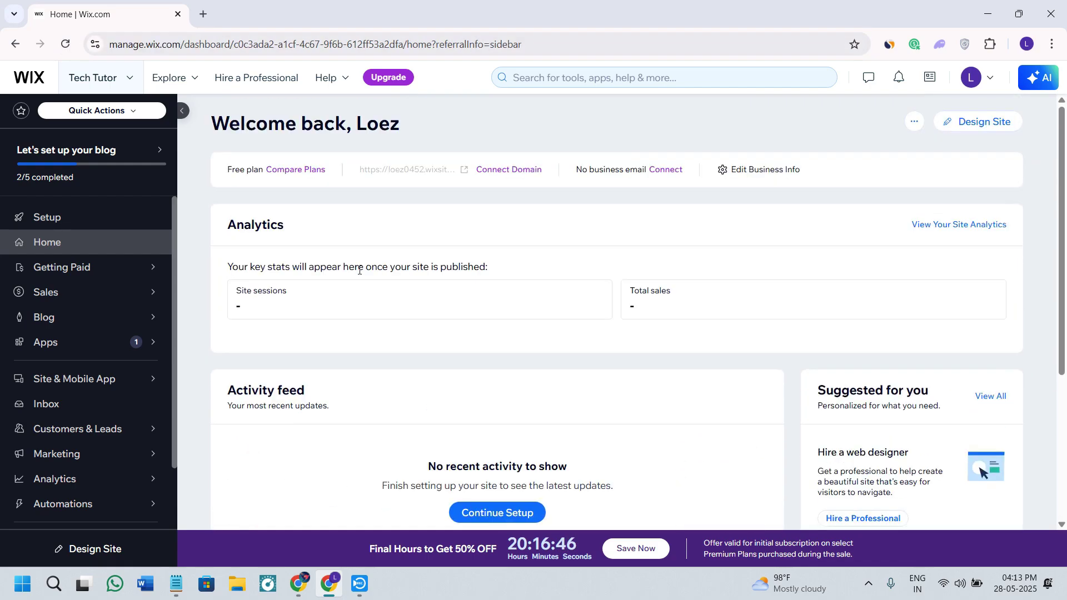
pyautogui.scroll(-4, 359, 269)
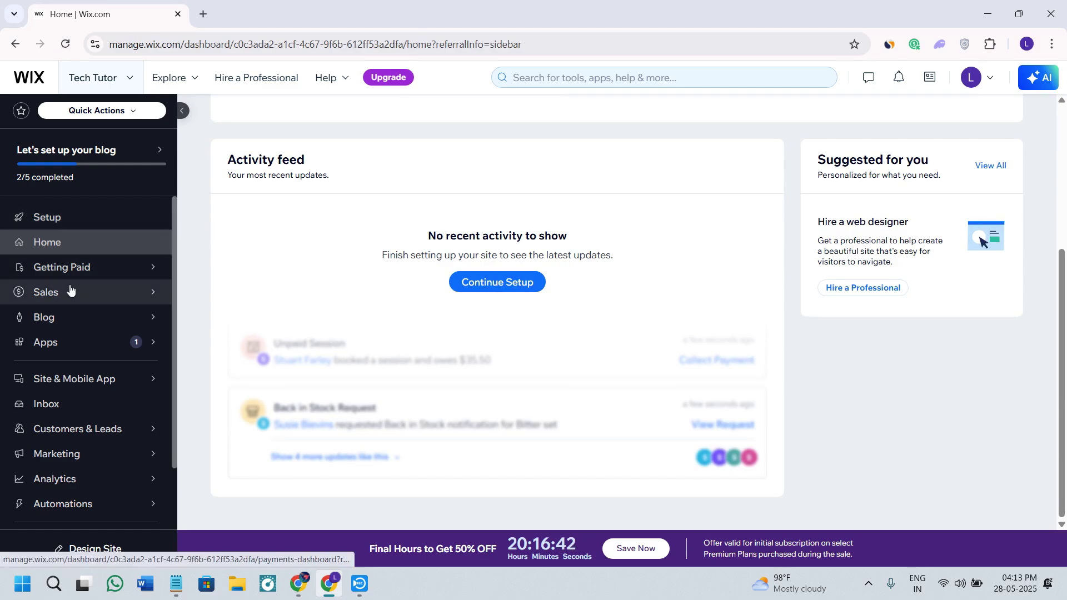
pyautogui.scroll(3, 298, 275)
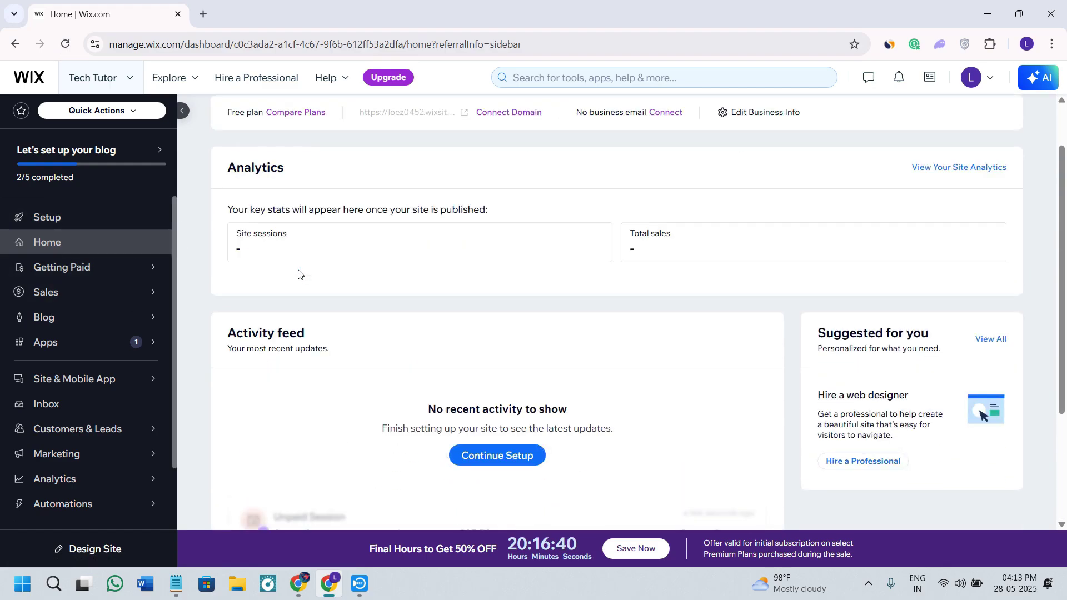
pyautogui.scroll(1, 297, 273)
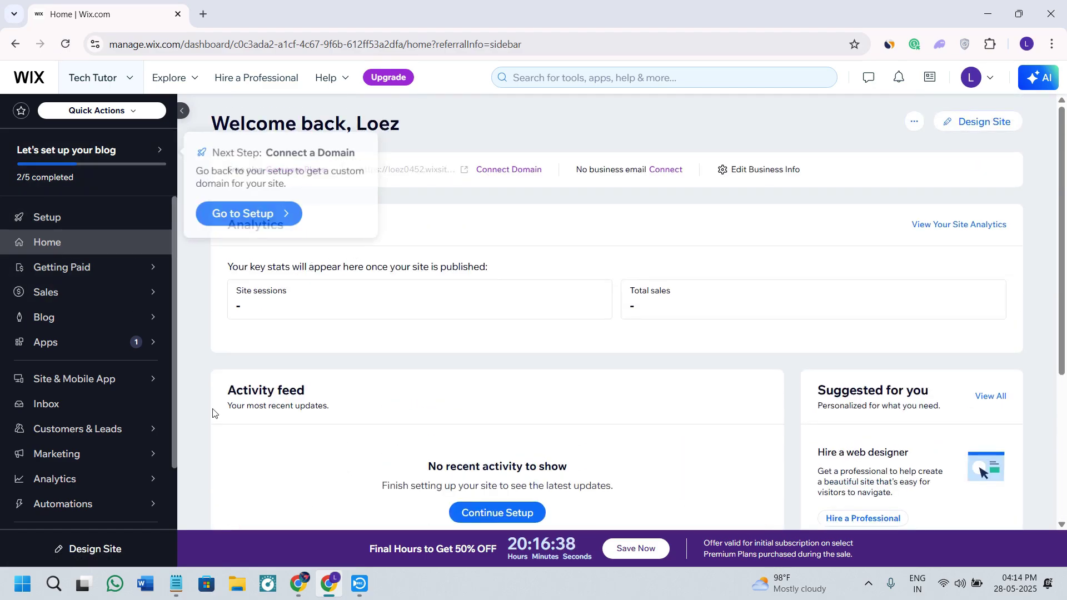
# Open the Tech Tutor site in the website editor and show the elements available for adding
pyautogui.click(964, 120)
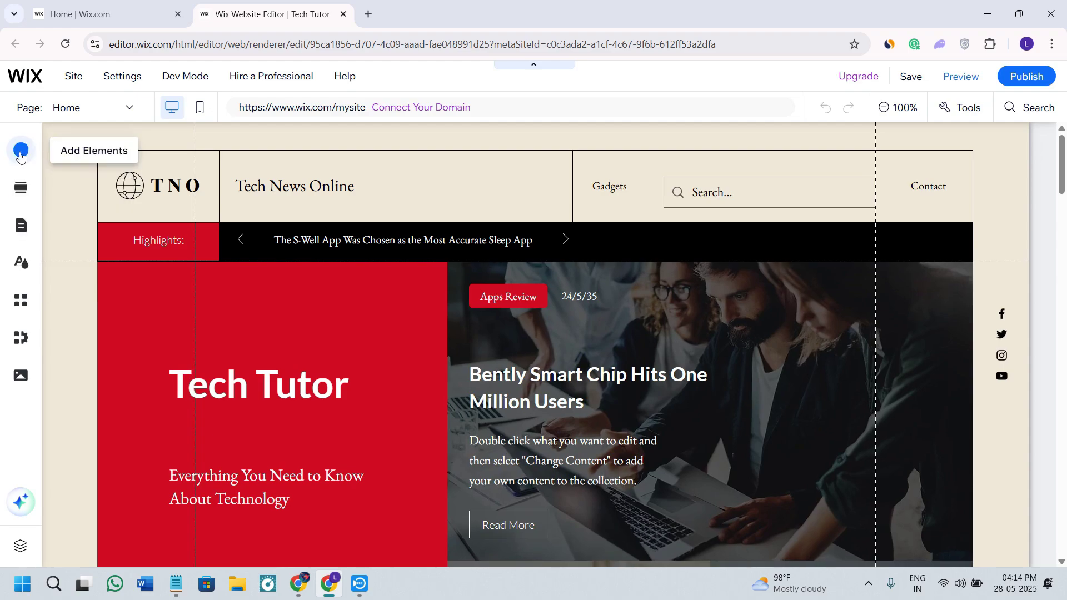
pyautogui.click(22, 151)
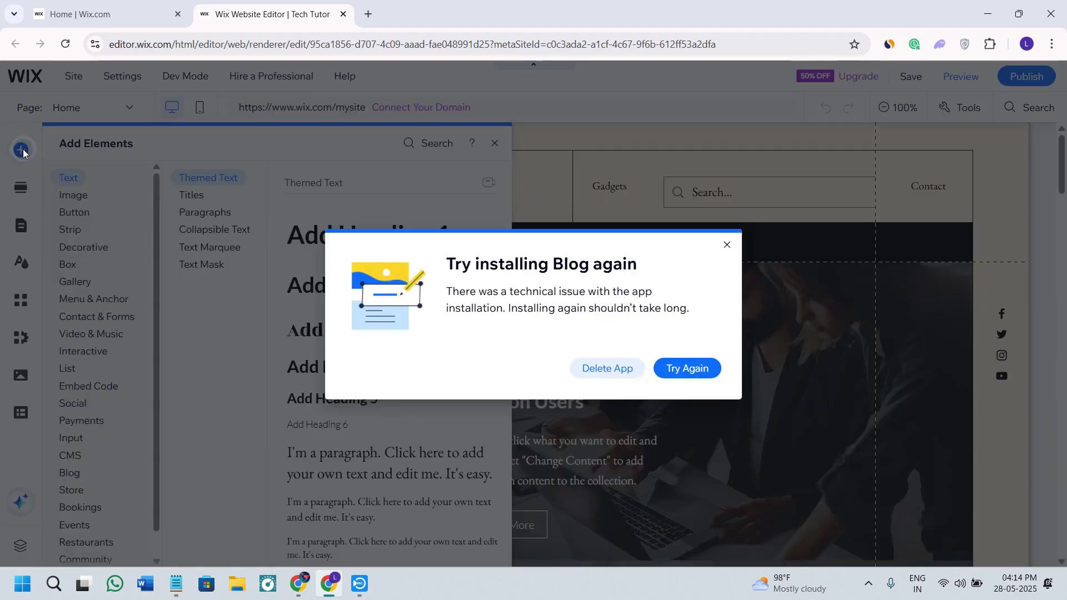
pyautogui.click(23, 153)
pyautogui.click(23, 152)
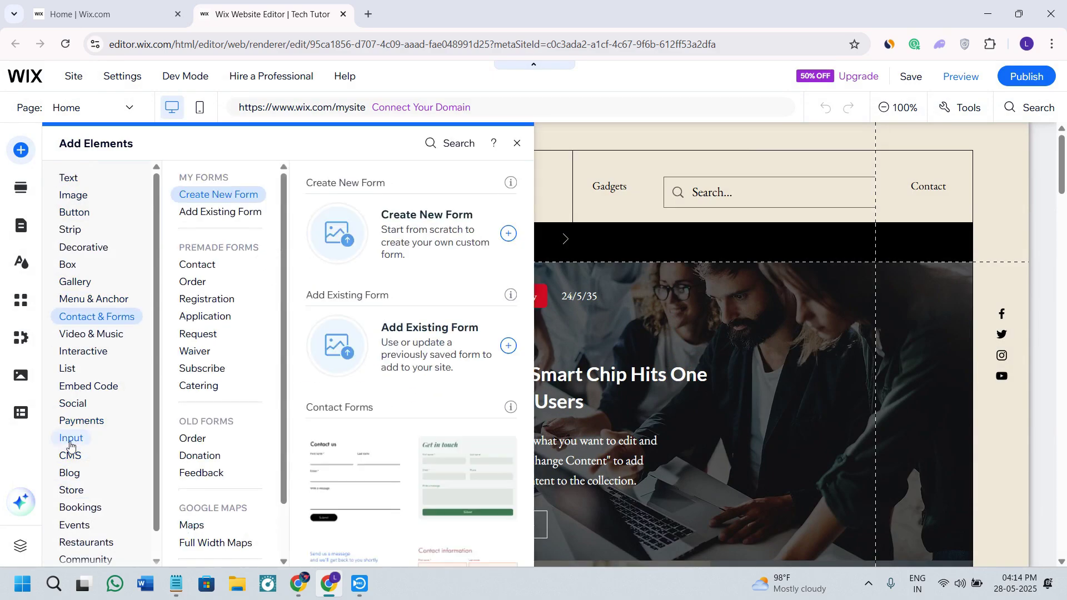
# Start a new CMS collection using the Create with AI option
pyautogui.moveTo(70, 458)
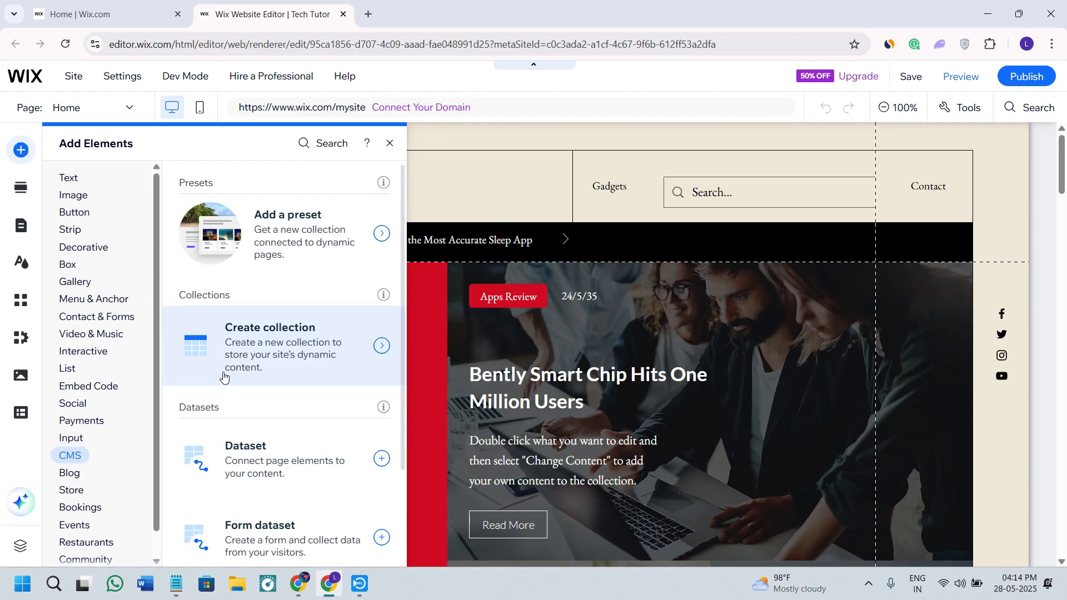
pyautogui.scroll(-2, 223, 377)
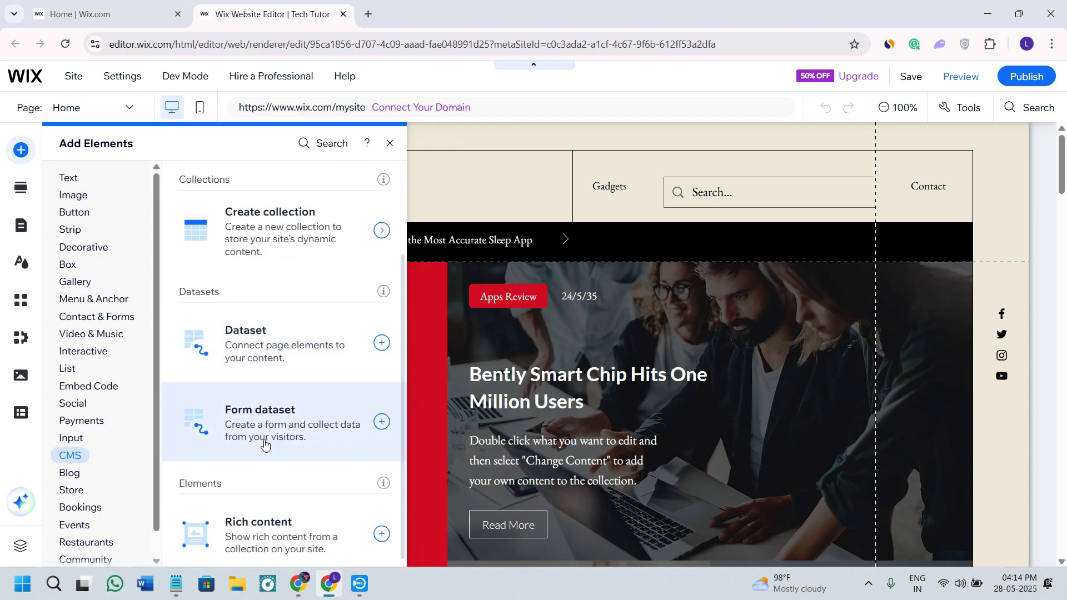
pyautogui.scroll(-1, 264, 443)
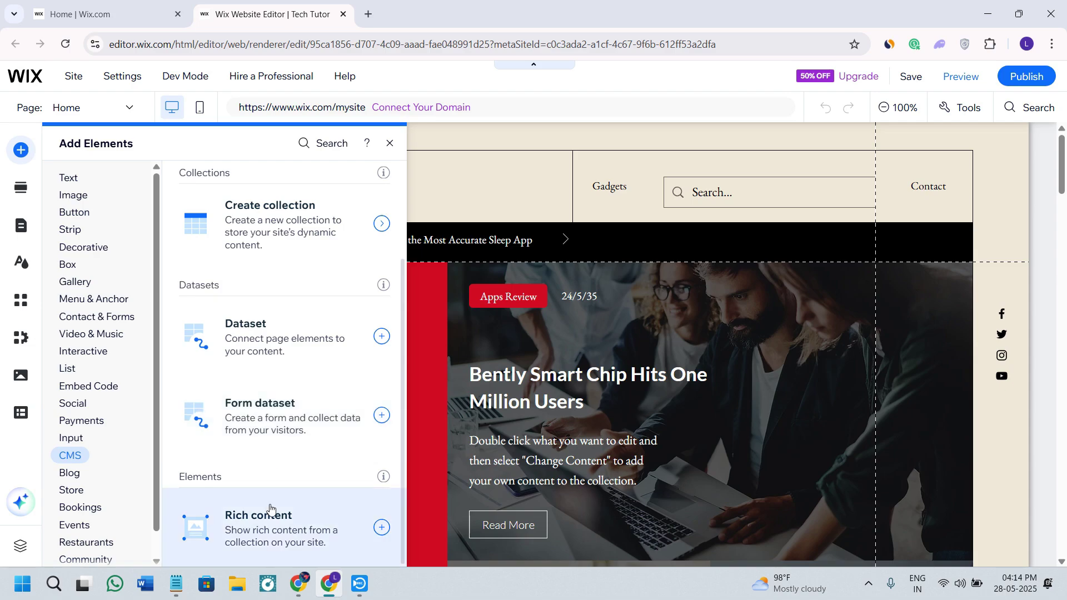
pyautogui.click(272, 240)
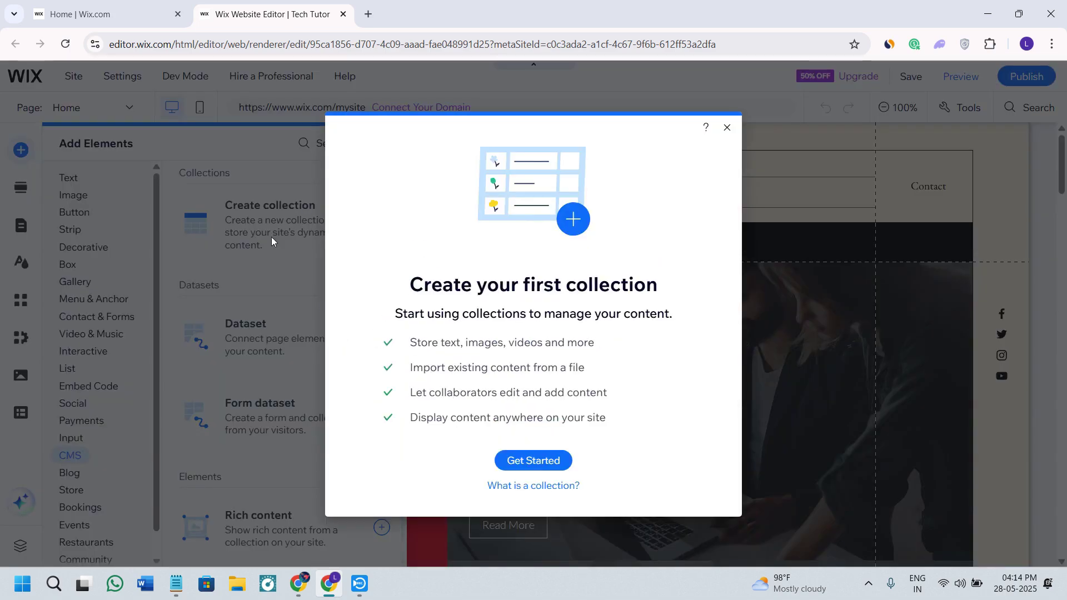
pyautogui.click(528, 470)
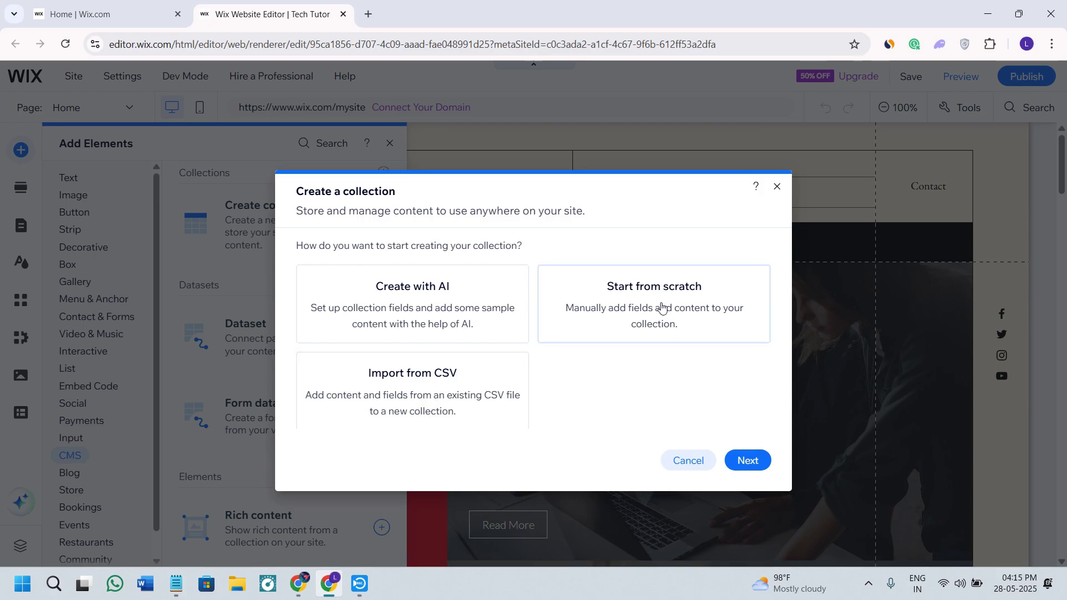
pyautogui.click(445, 304)
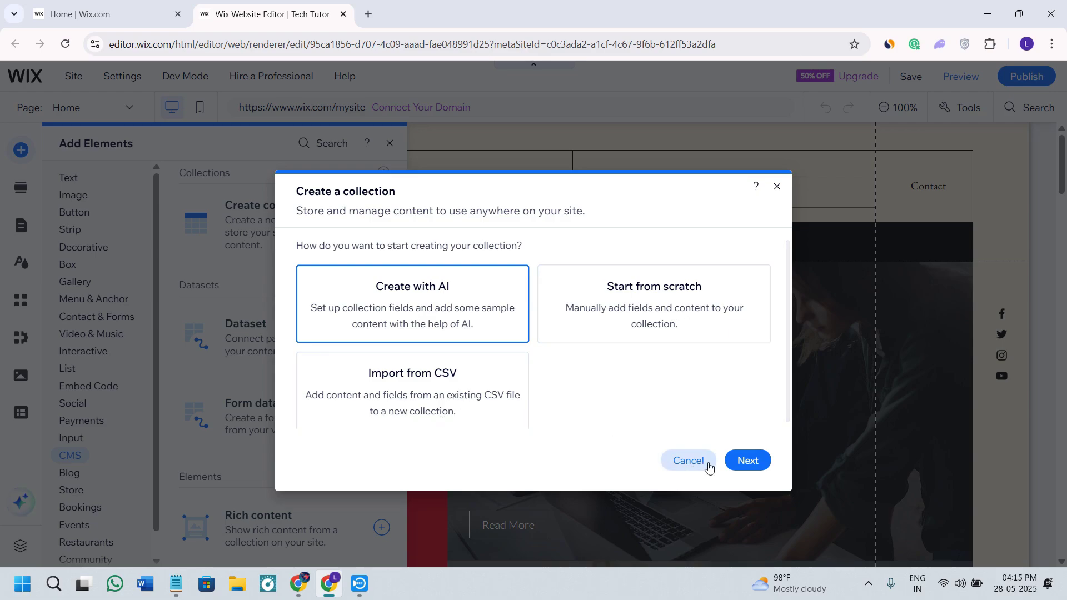
pyautogui.click(745, 461)
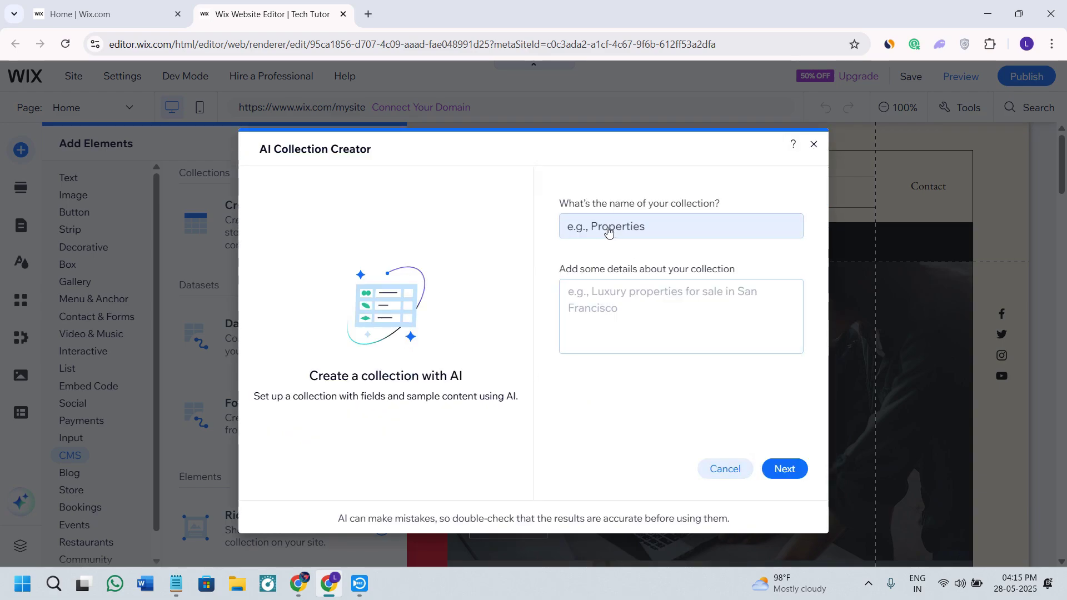
# Name the collection "Joki", describe it as "Joki is a watch brand", and proceed to the suggested fields
pyautogui.click(609, 229)
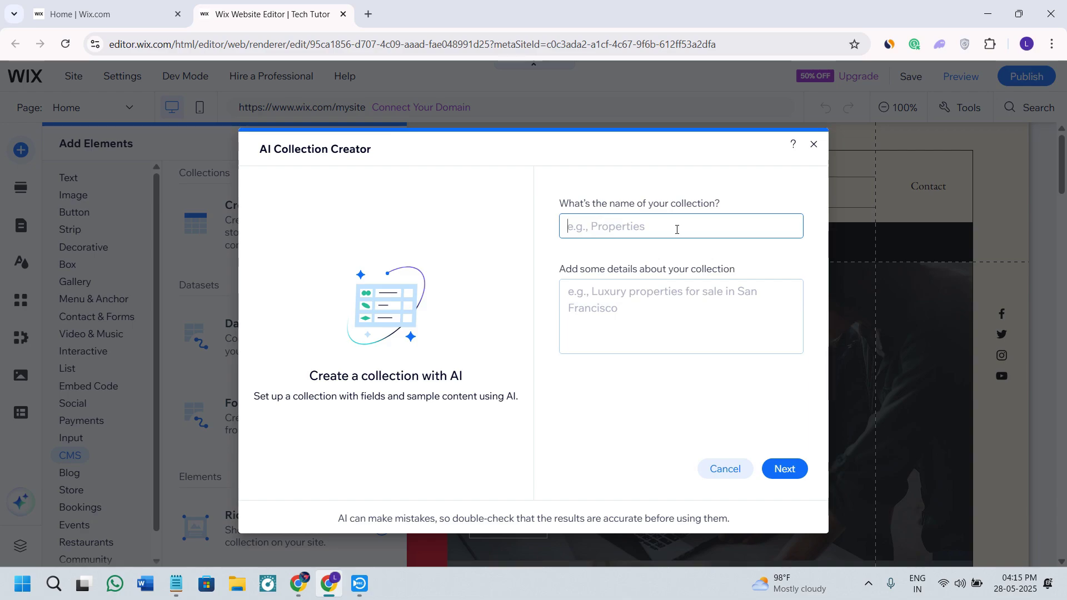
pyautogui.write('Joki')
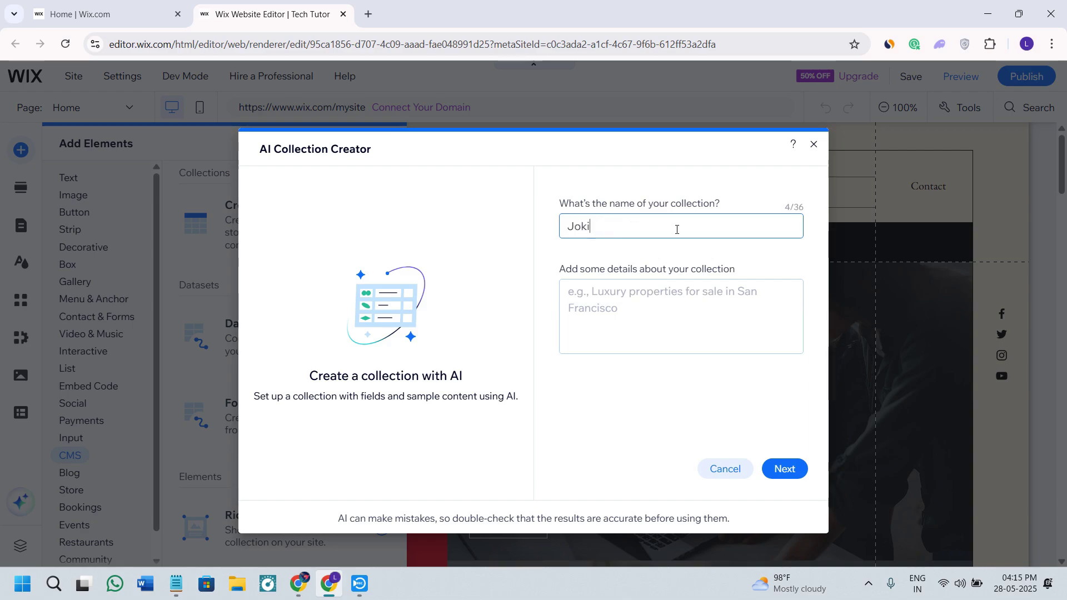
pyautogui.click(678, 304)
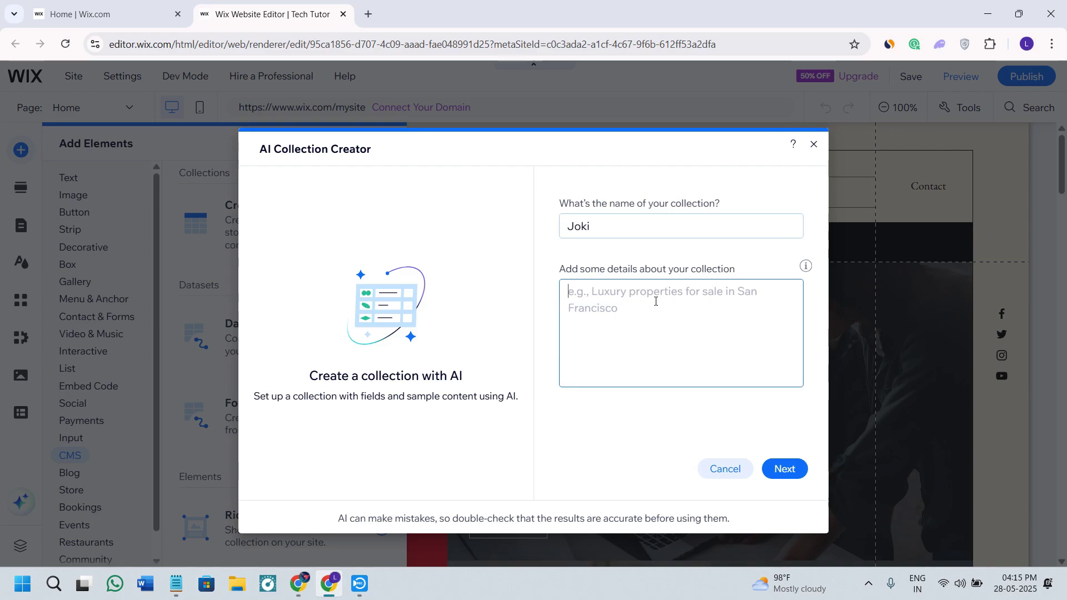
pyautogui.write('Jo')
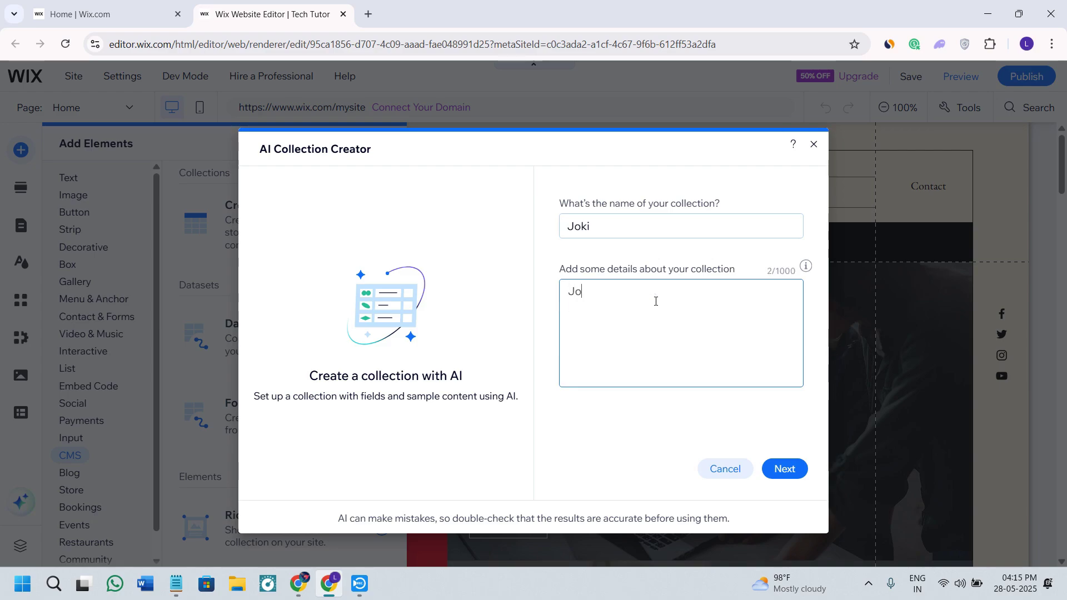
pyautogui.write('ki is a watch branch')
pyautogui.press('BackSpace')
pyautogui.press('BackSpace')
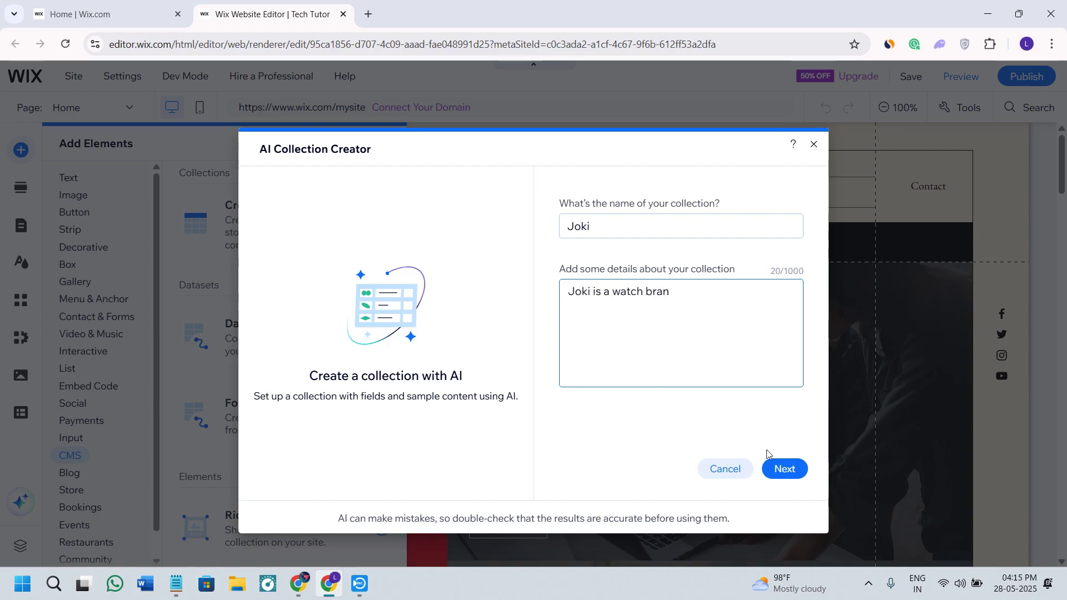
pyautogui.write('d')
pyautogui.click(796, 469)
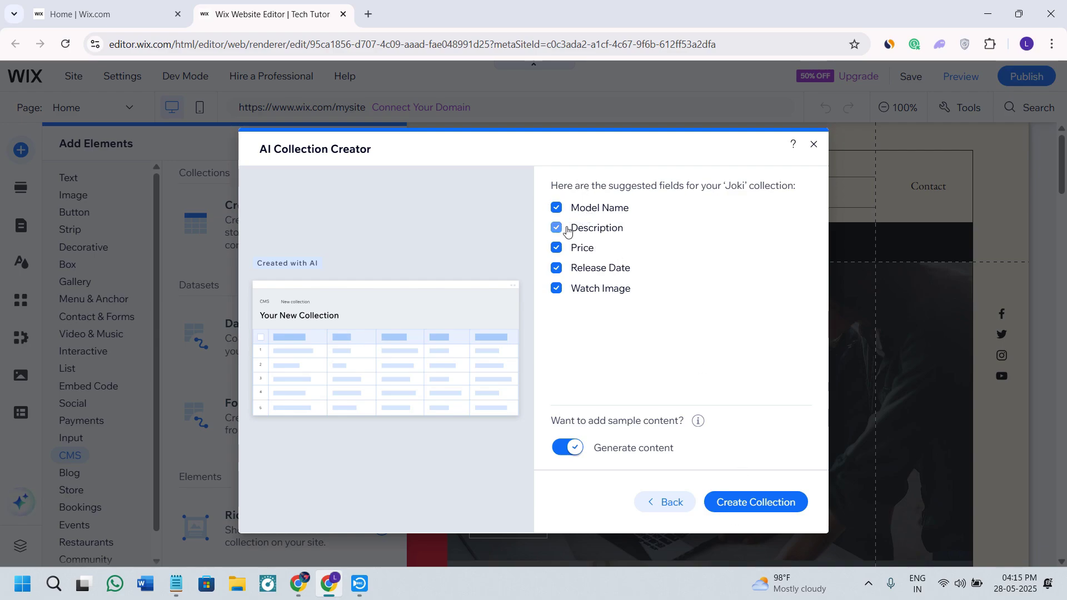
# Create the collection with Model Name, Description, Price, Release Date and Watch Image fields, including generated sample content
pyautogui.click(556, 248)
pyautogui.click(557, 268)
pyautogui.click(555, 248)
pyautogui.click(556, 268)
pyautogui.click(729, 503)
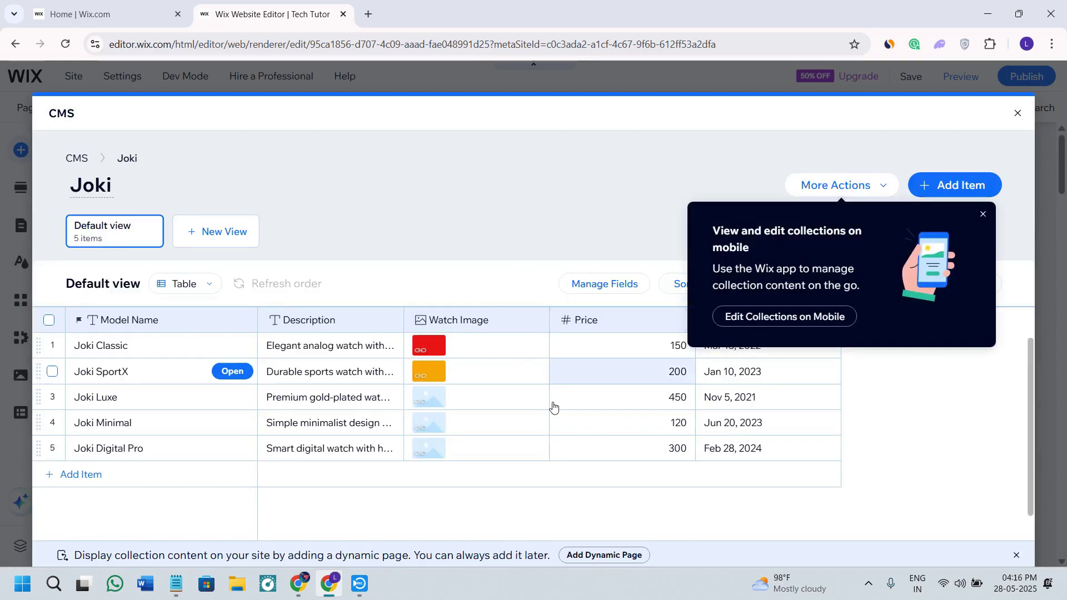
# Add and save a new item with the model name "koli" in the Joki collection, then close the CMS
pyautogui.click(978, 214)
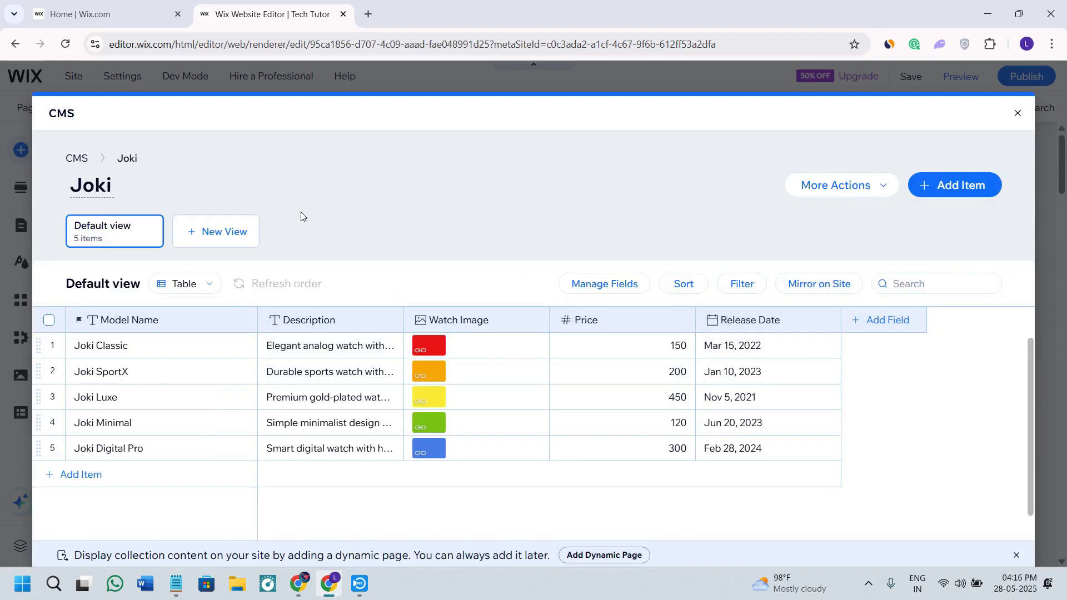
pyautogui.click(960, 188)
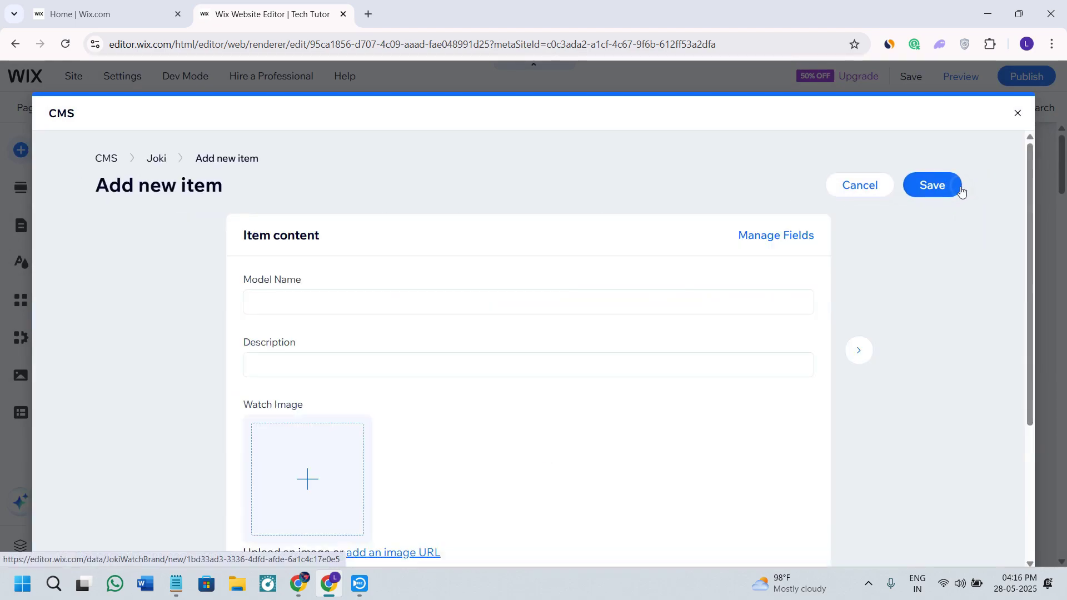
pyautogui.click(438, 305)
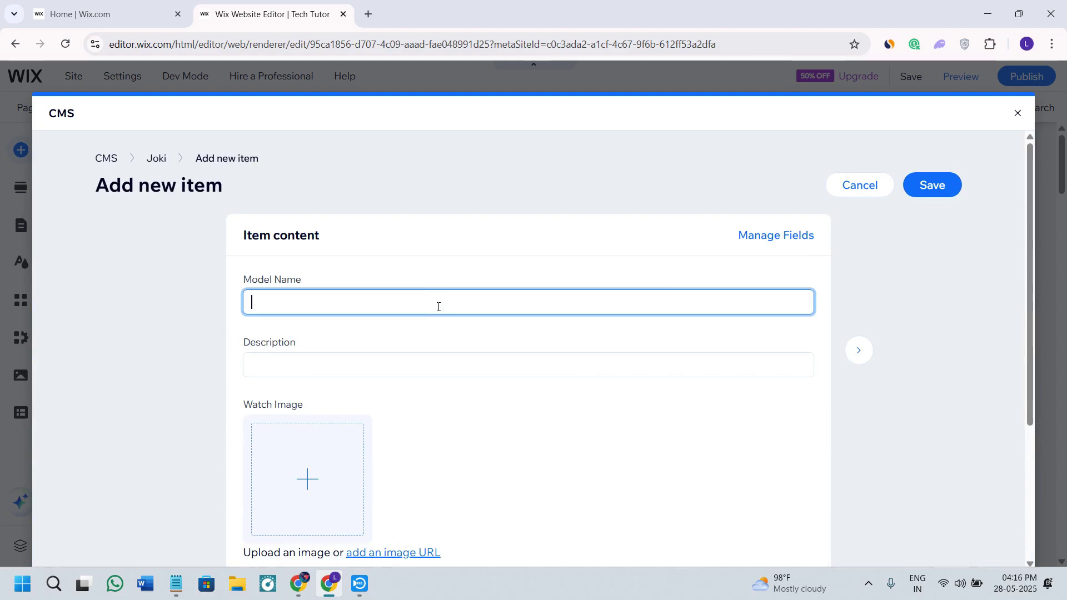
pyautogui.write('koli')
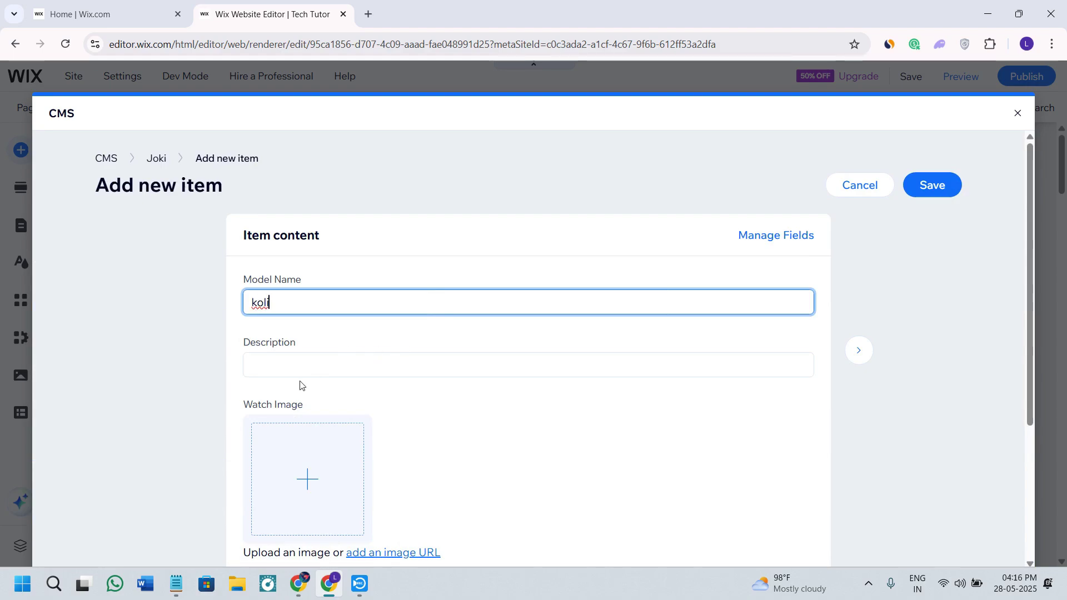
pyautogui.scroll(-4, 294, 333)
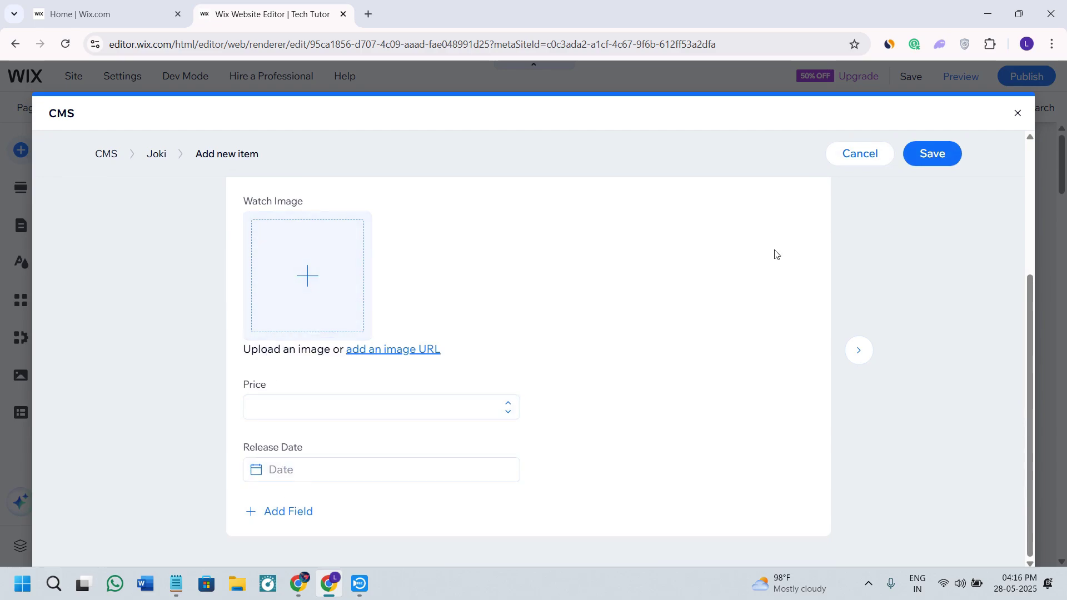
pyautogui.click(920, 162)
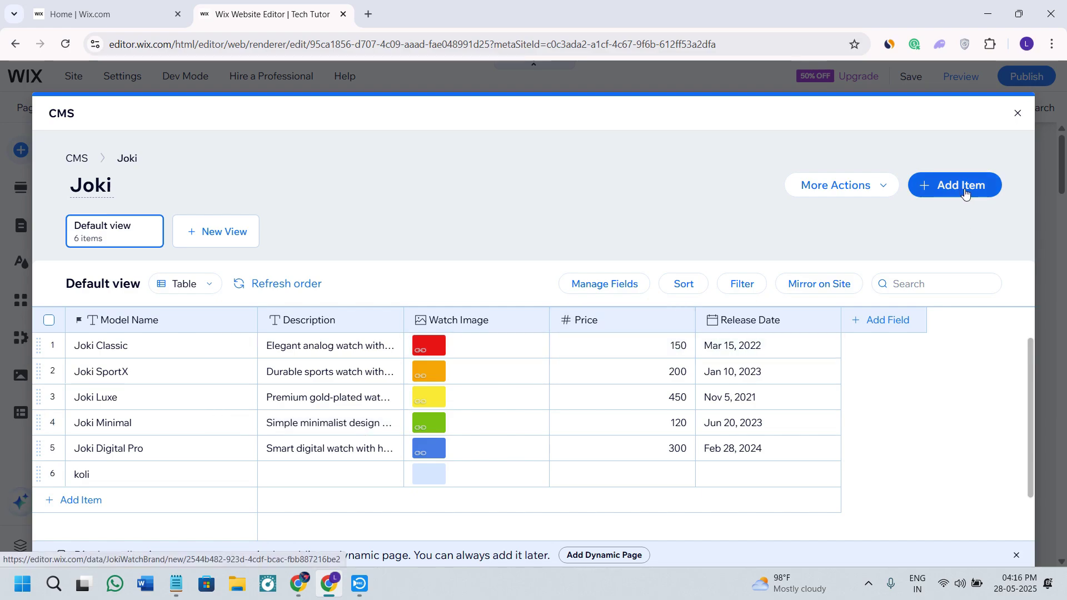
pyautogui.click(1018, 113)
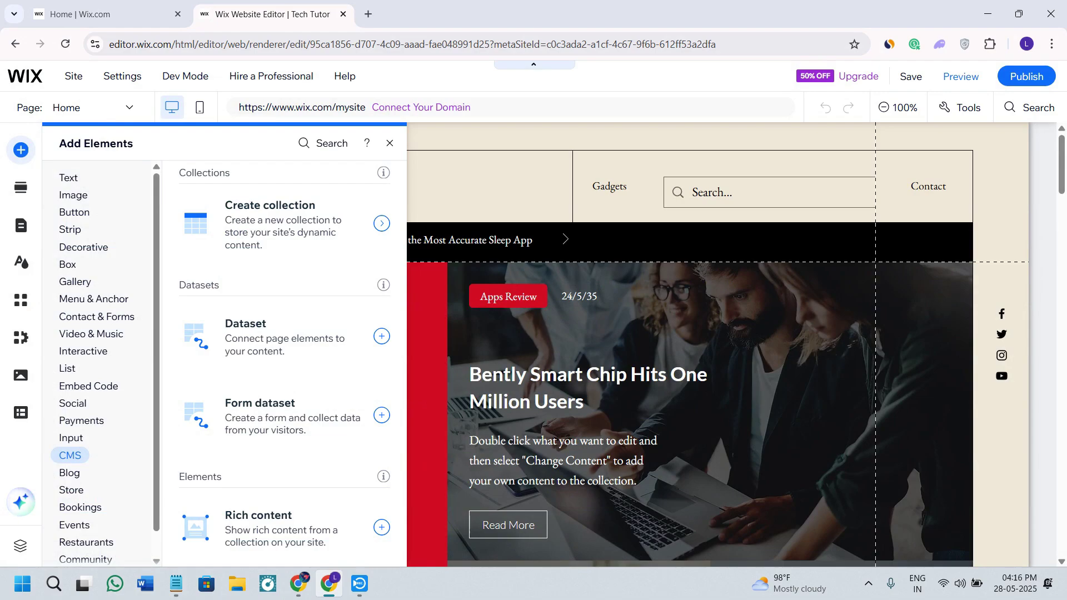
# Search the editor for "dynamic pages" and look through the matching elements, apps and settings
pyautogui.click(100, 300)
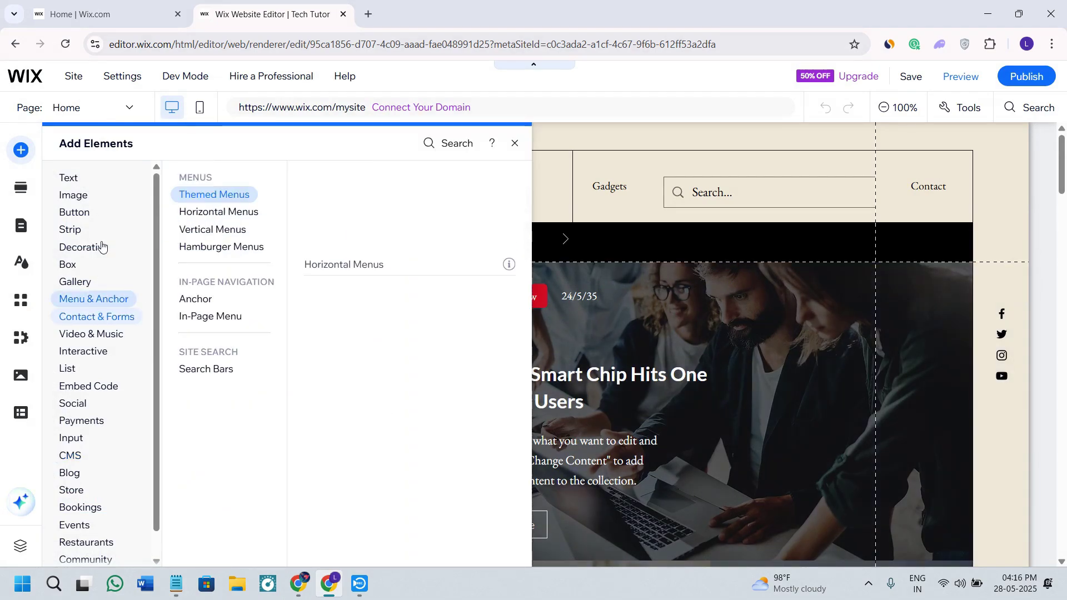
pyautogui.click(69, 178)
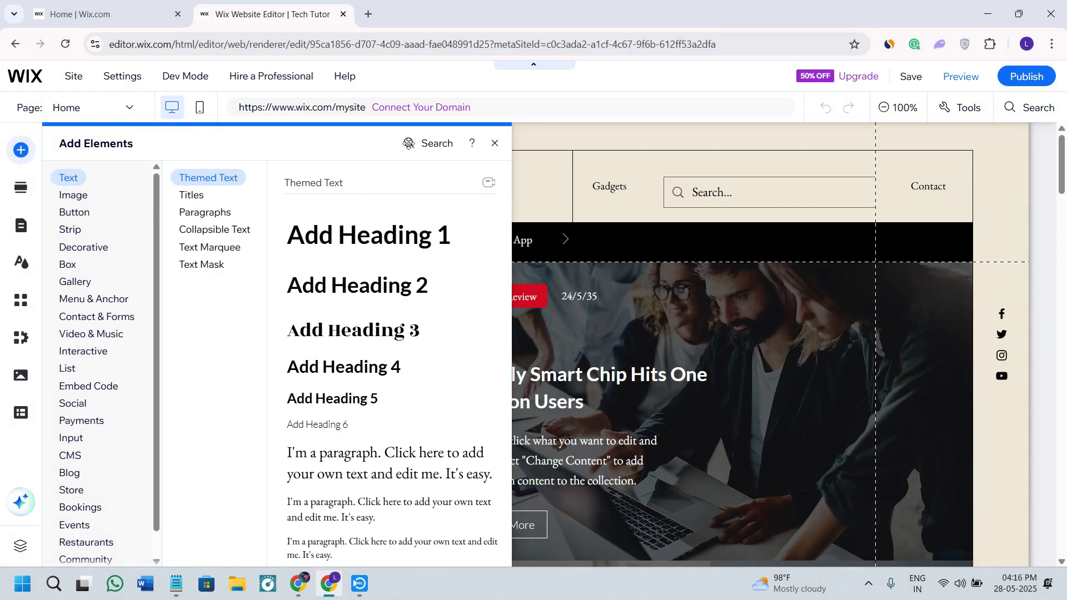
pyautogui.click(425, 144)
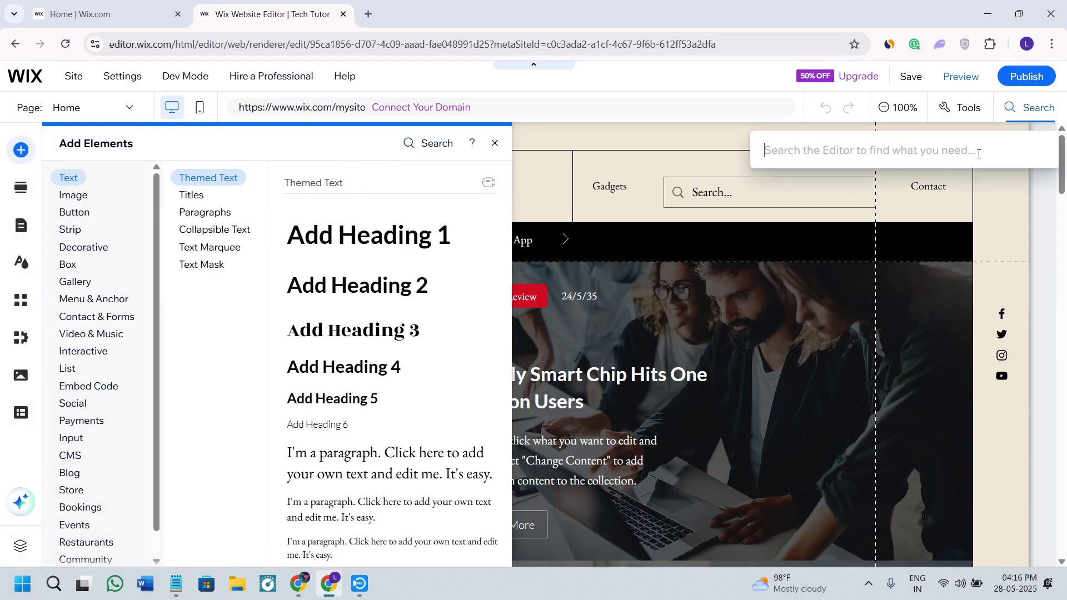
pyautogui.write('dyna')
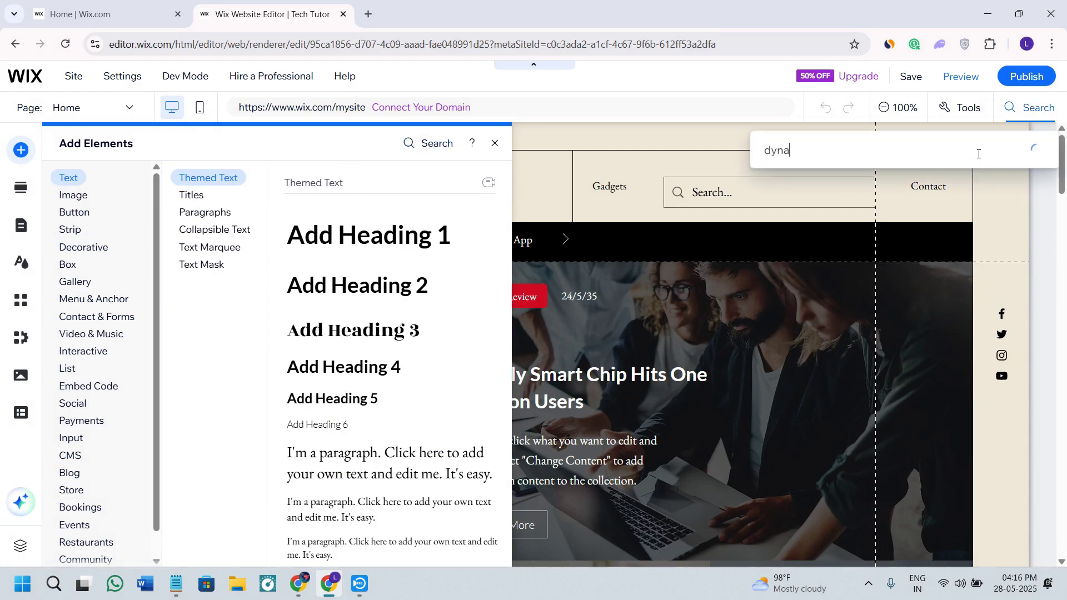
pyautogui.write('mic pages')
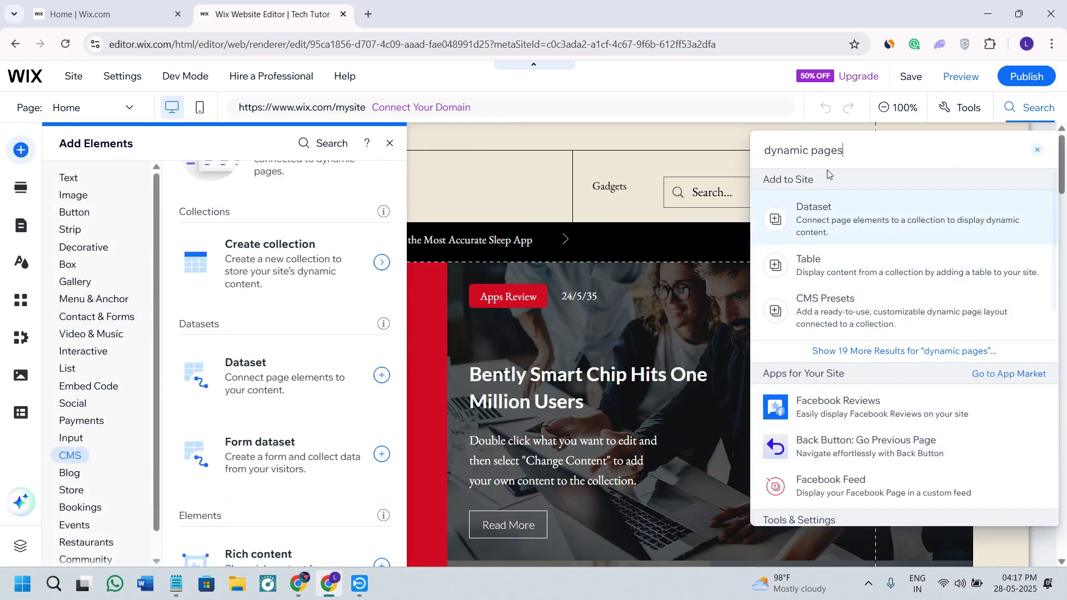
pyautogui.scroll(-2, 863, 420)
pyautogui.click(847, 444)
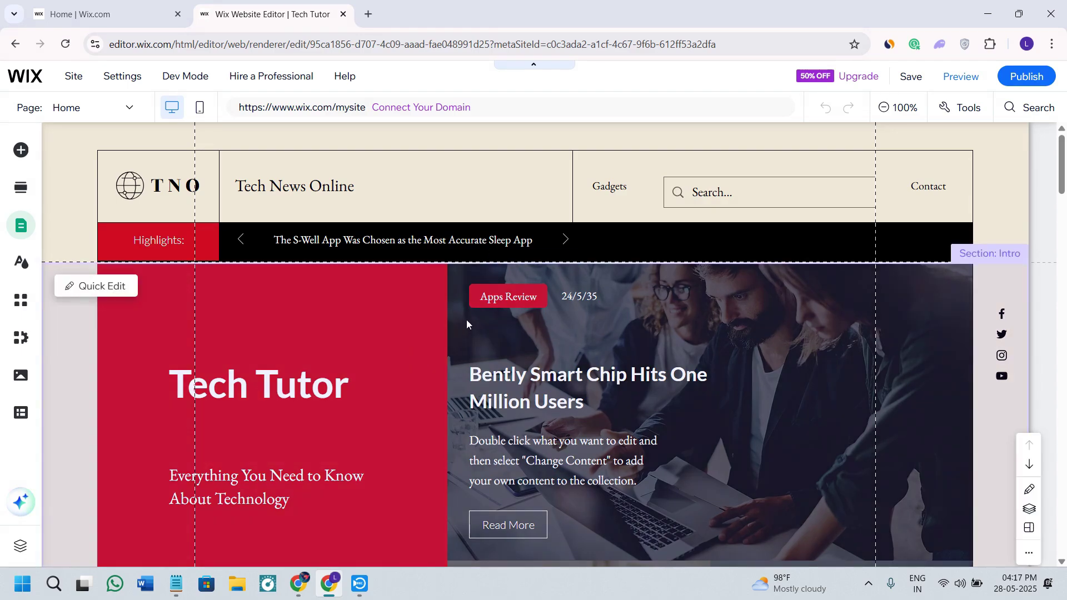
# Examine the Home page's layout from the intro section down through the Latest News list, then return to the header
pyautogui.scroll(-2, 467, 325)
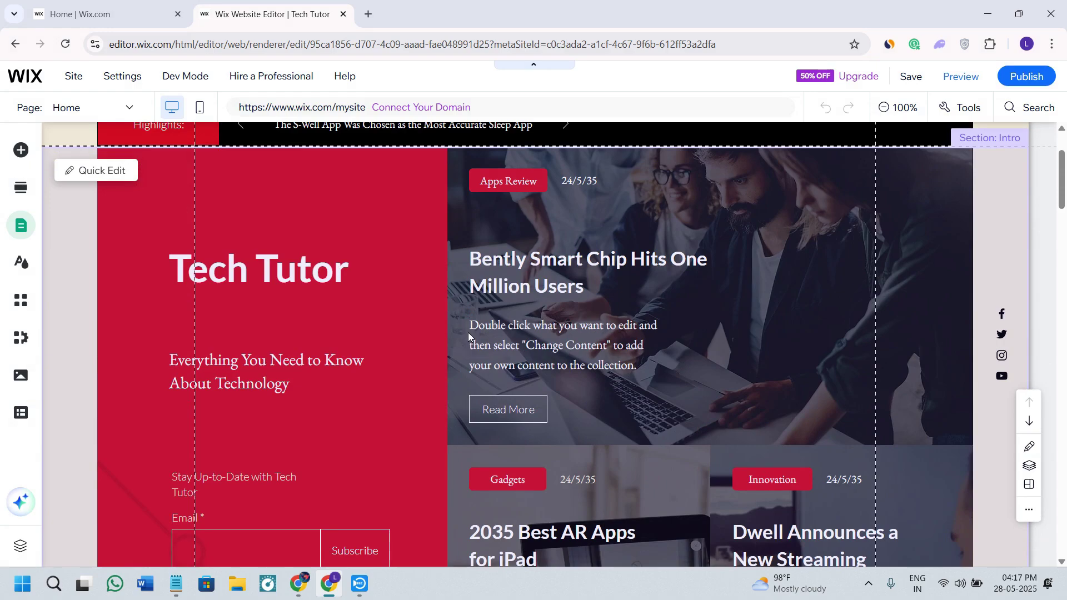
pyautogui.scroll(-2, 468, 332)
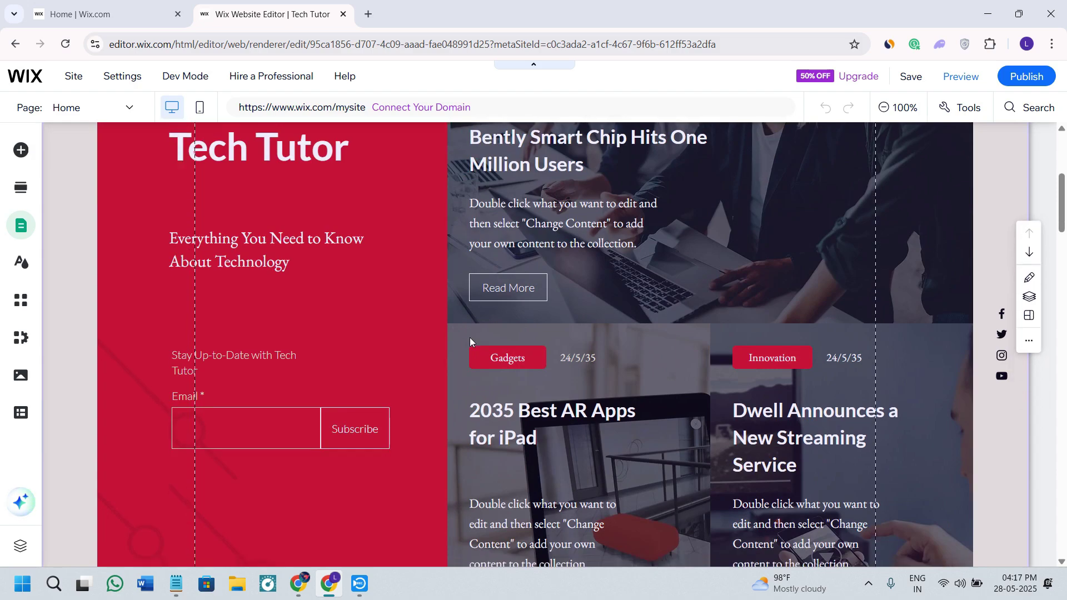
pyautogui.scroll(-8, 469, 337)
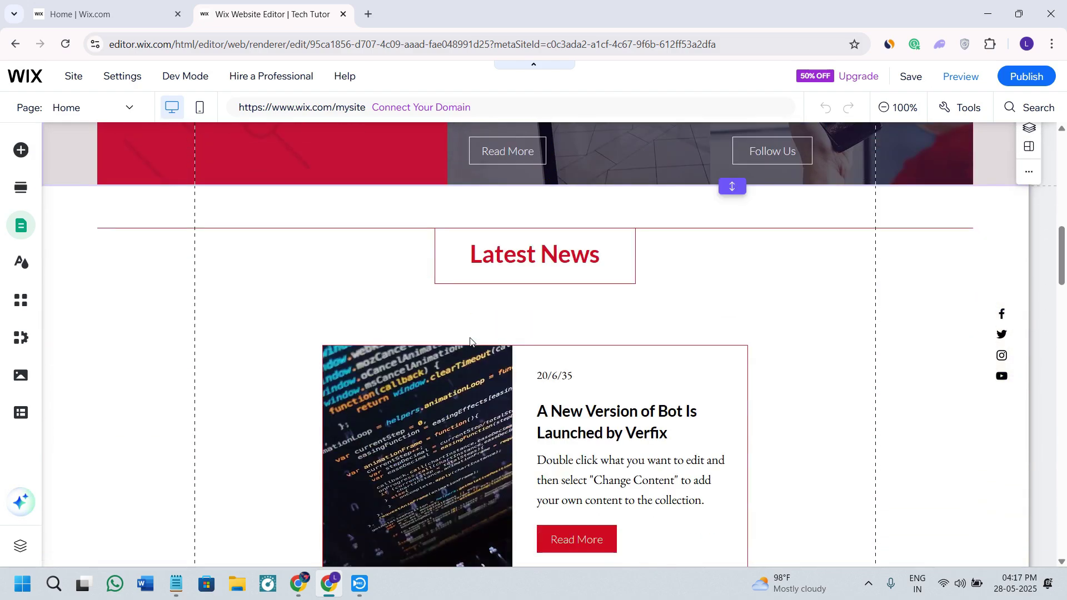
pyautogui.scroll(-2, 471, 356)
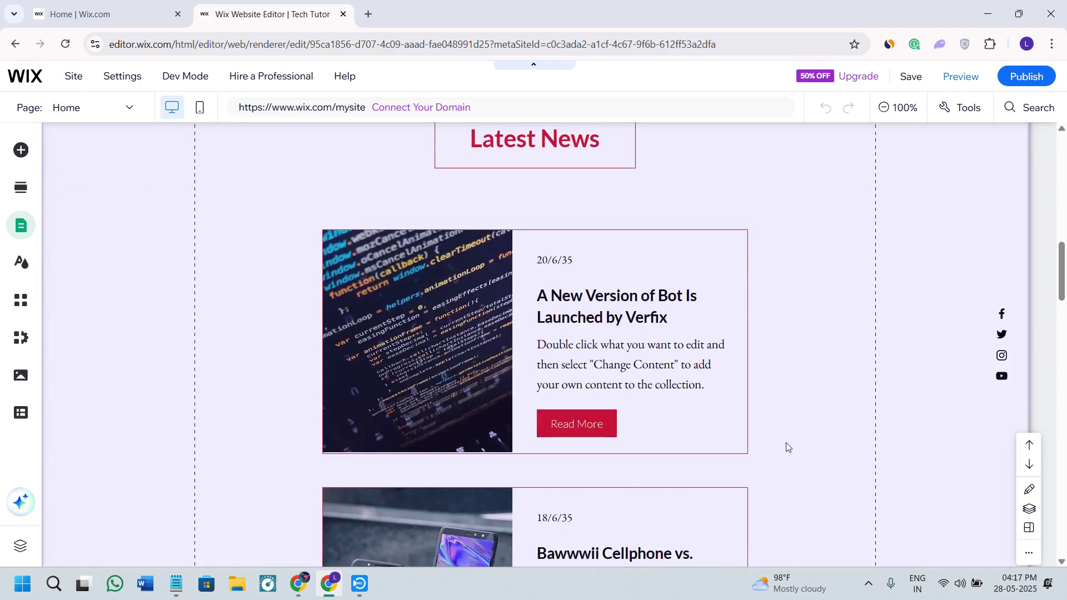
pyautogui.scroll(-4, 784, 441)
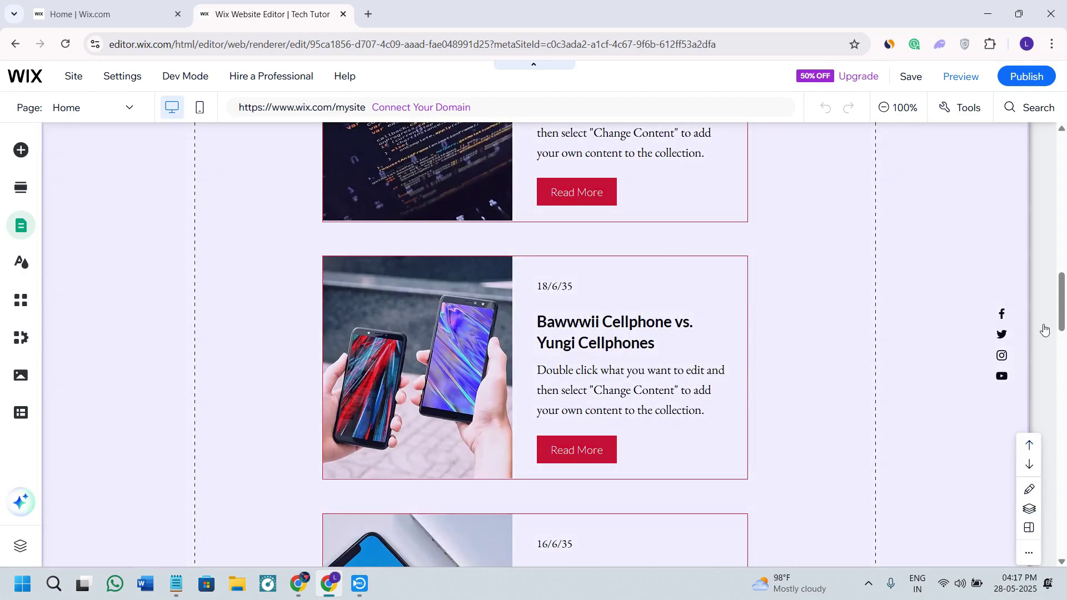
pyautogui.moveTo(1060, 300); pyautogui.dragTo(1060, 149)
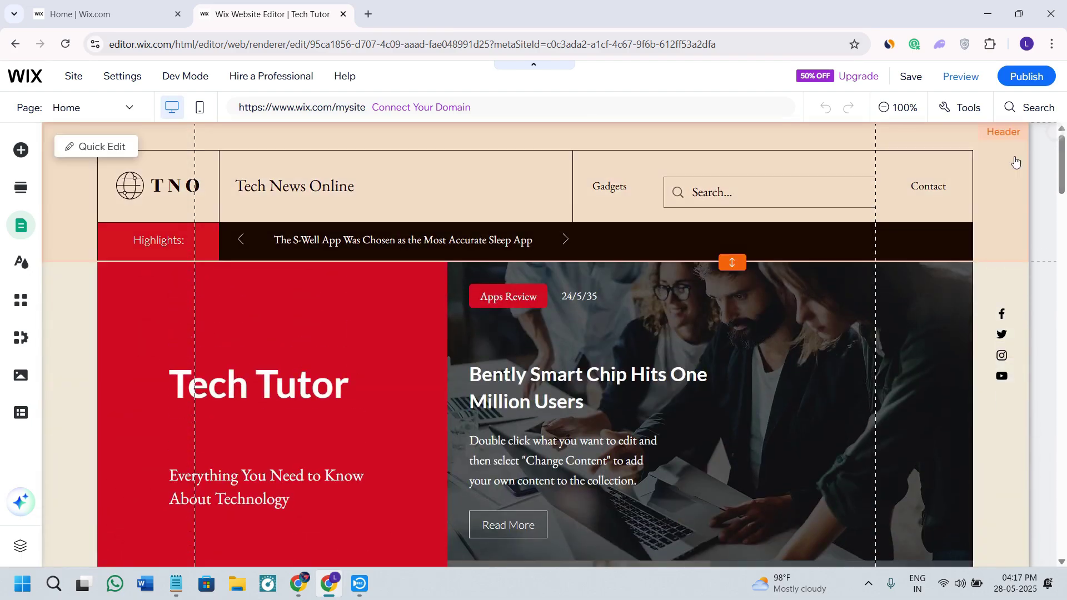
# View the Welcome templates available for adding a section to the Home page, then close the section library
pyautogui.click(21, 150)
pyautogui.click(20, 189)
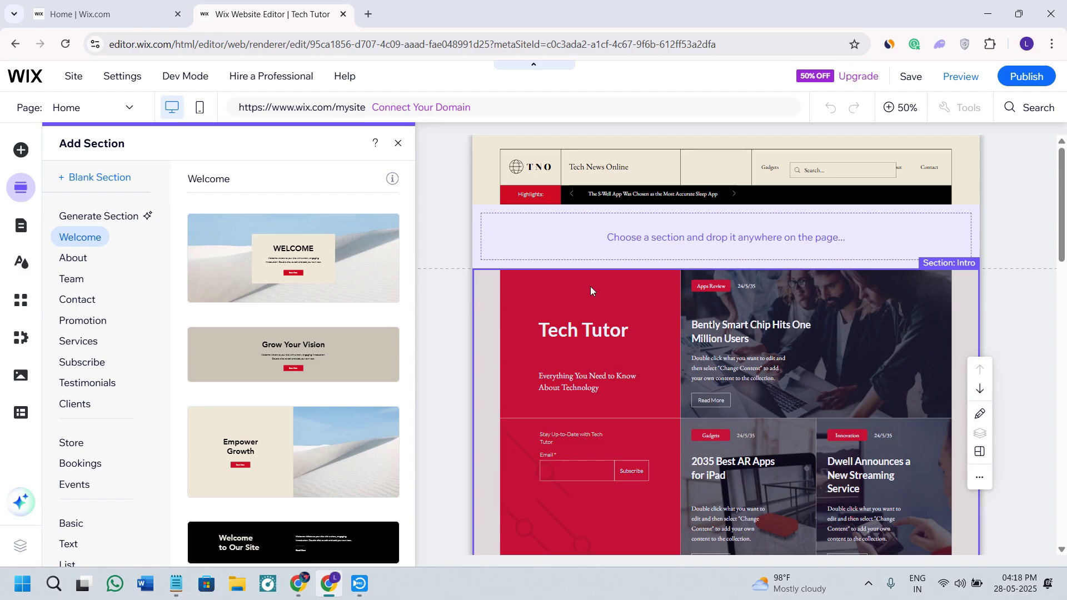
pyautogui.click(22, 192)
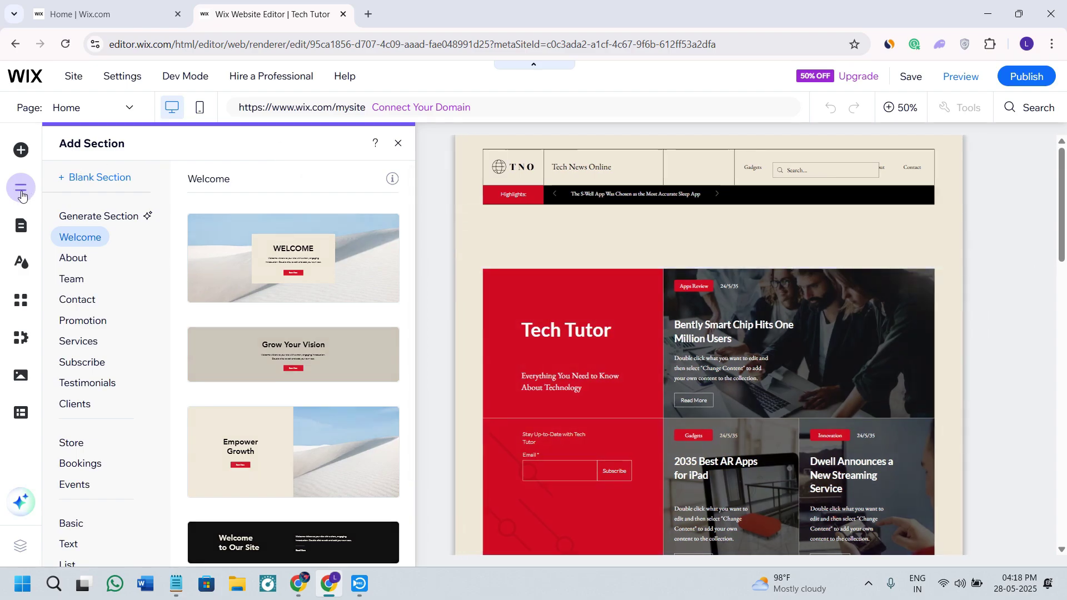
pyautogui.scroll(-6, 587, 430)
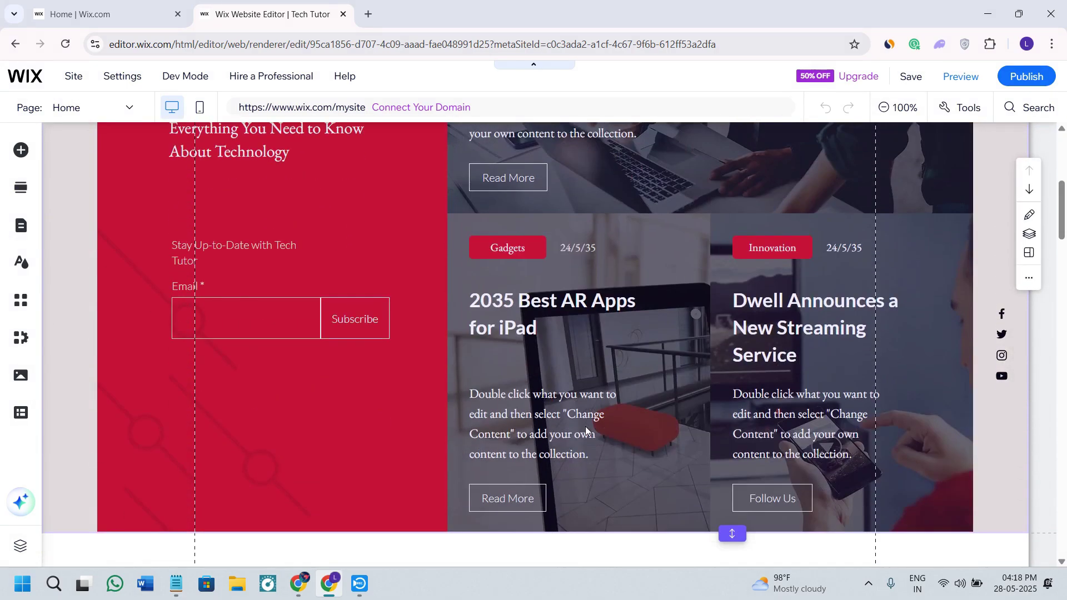
pyautogui.scroll(-6, 585, 434)
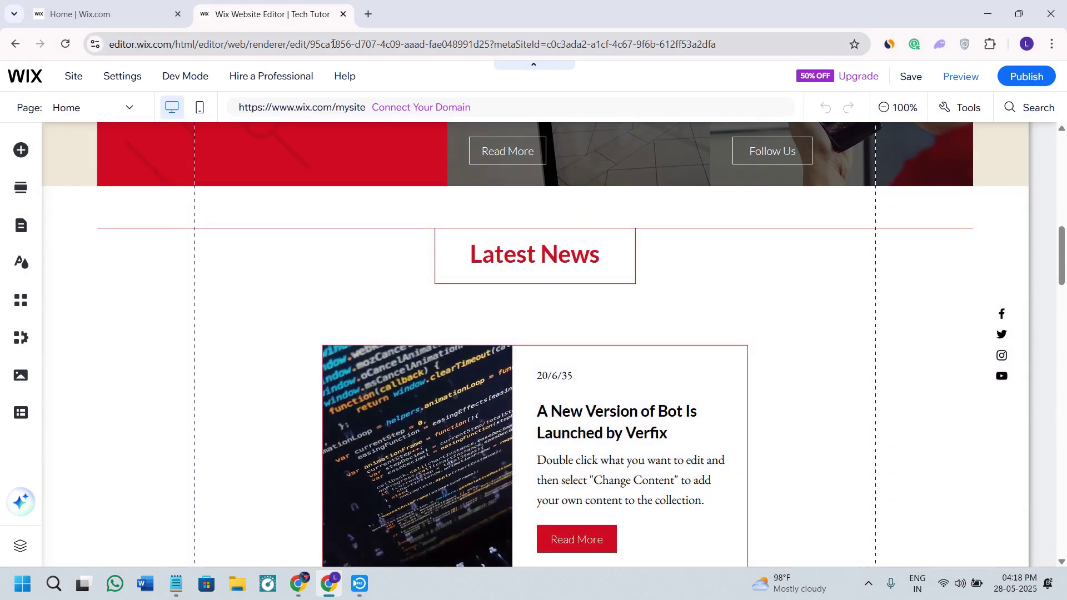
pyautogui.click(332, 44)
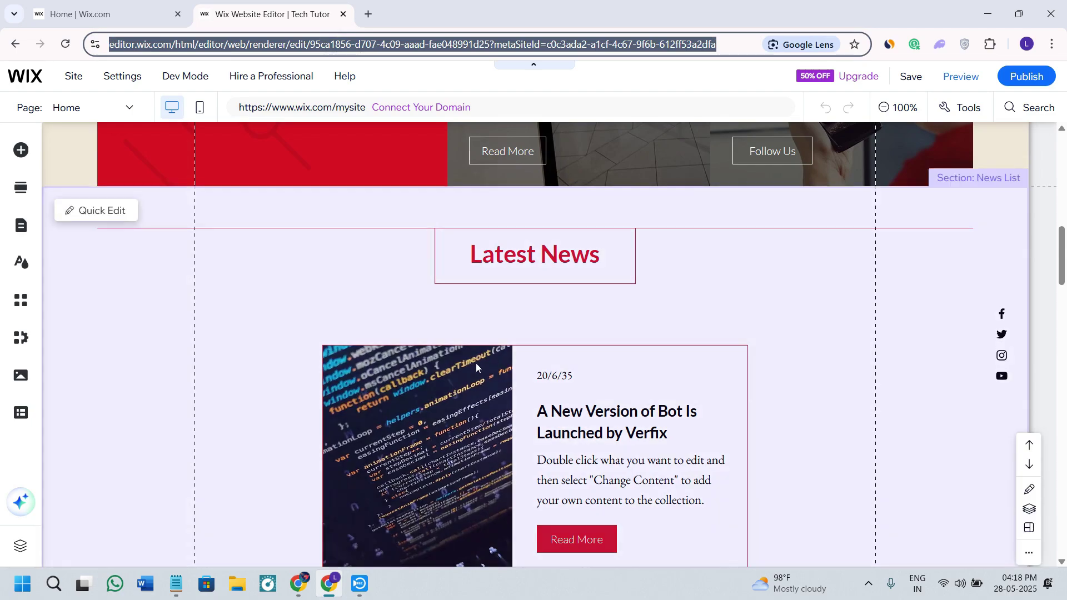
pyautogui.scroll(-5, 411, 404)
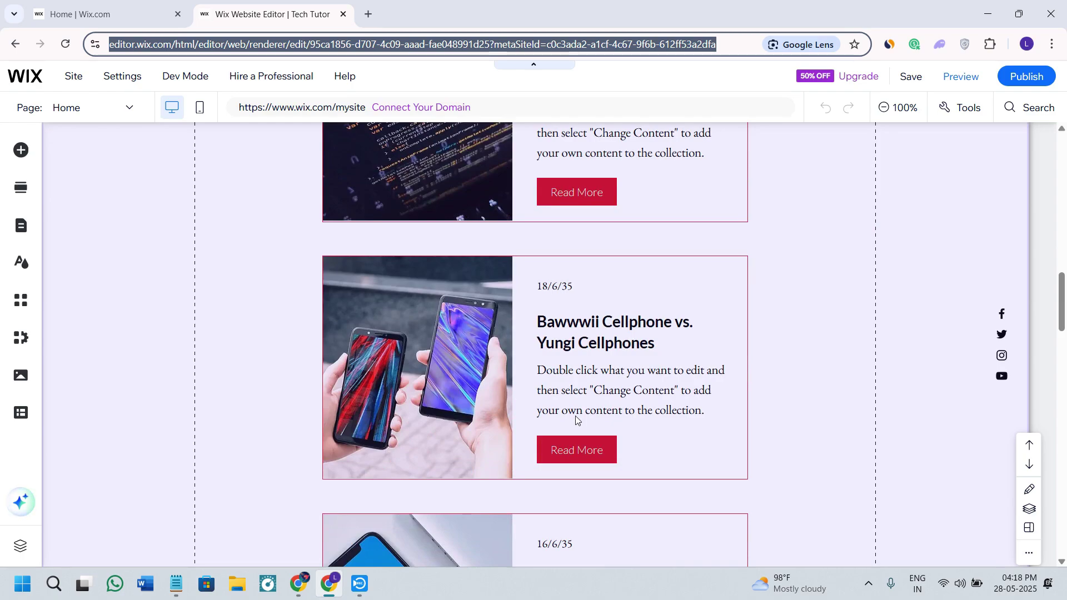
pyautogui.scroll(10, 295, 361)
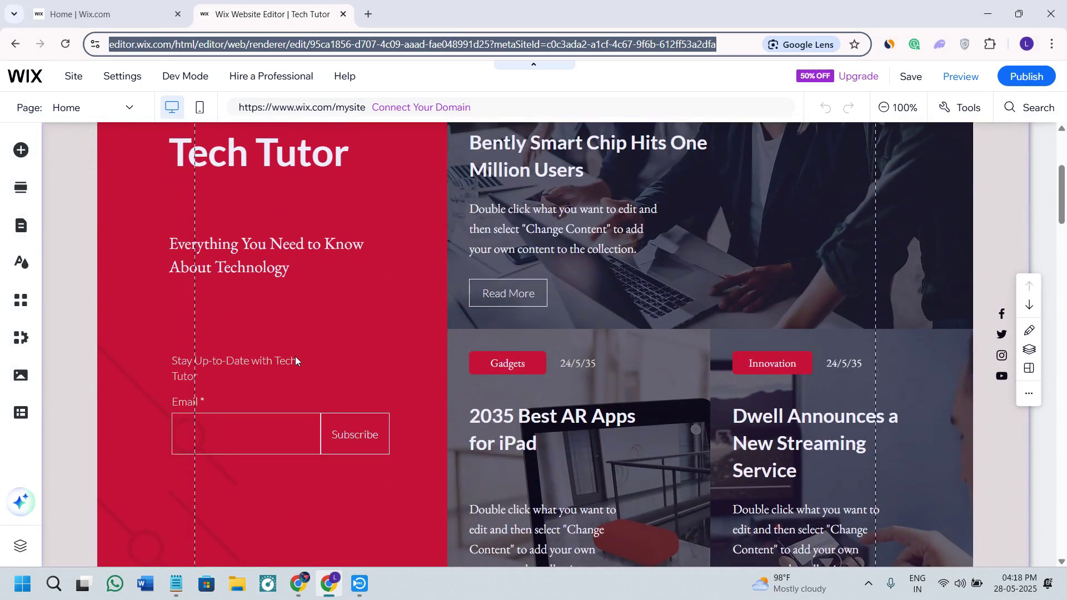
pyautogui.scroll(4, 295, 355)
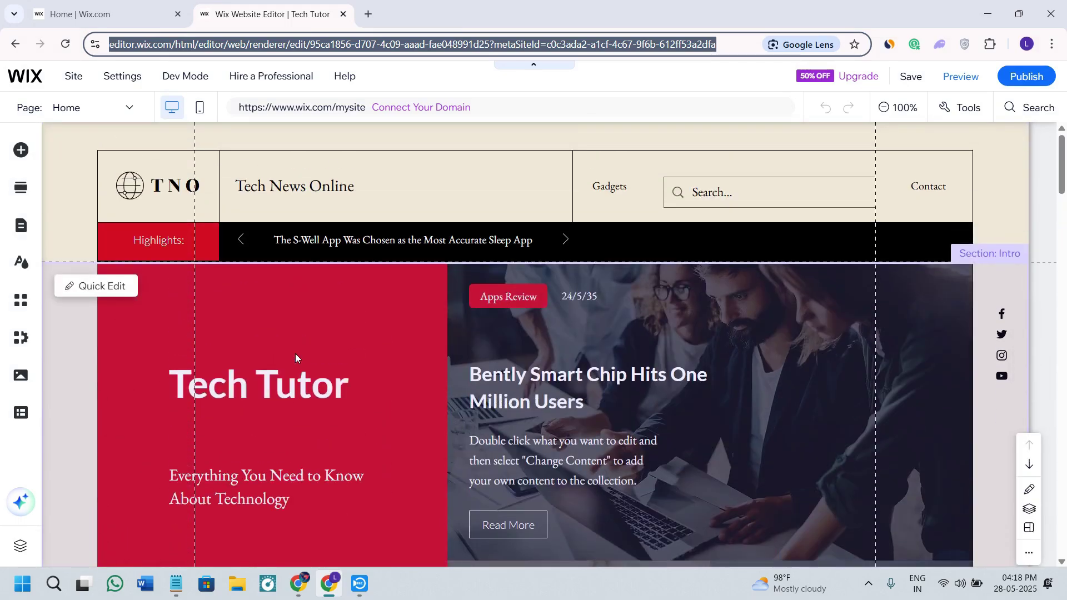